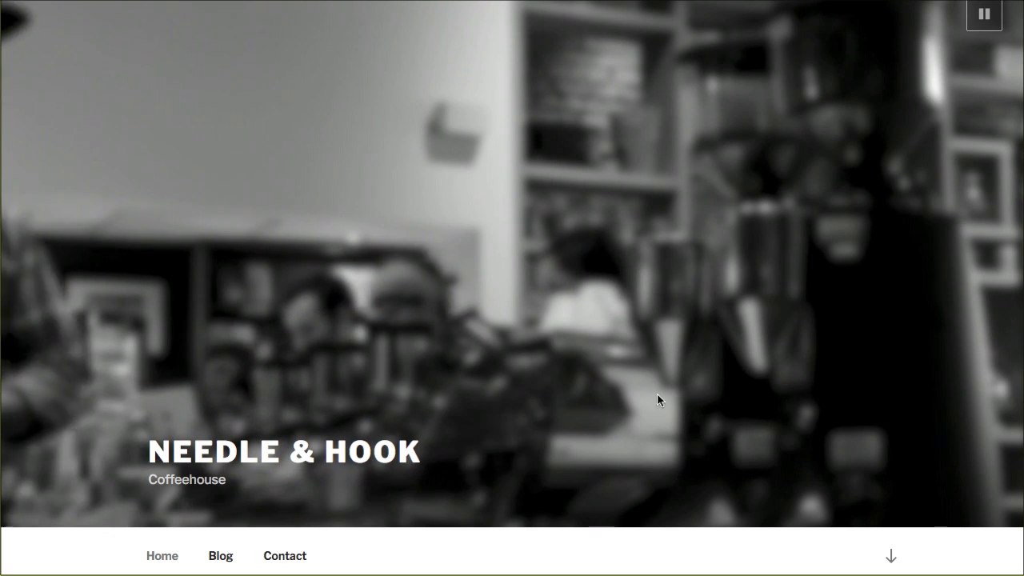
Pause the header video behind the NEEDLE & HOOK title.
click(989, 16)
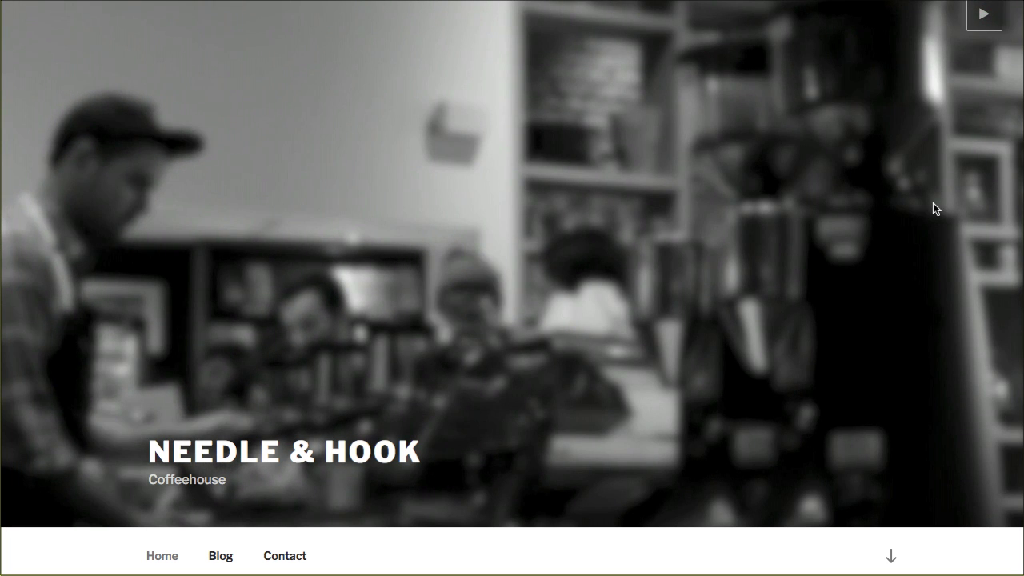
Resume the header video and jump down to the Welcome to Needle & Hook Coffeehouse section.
click(986, 16)
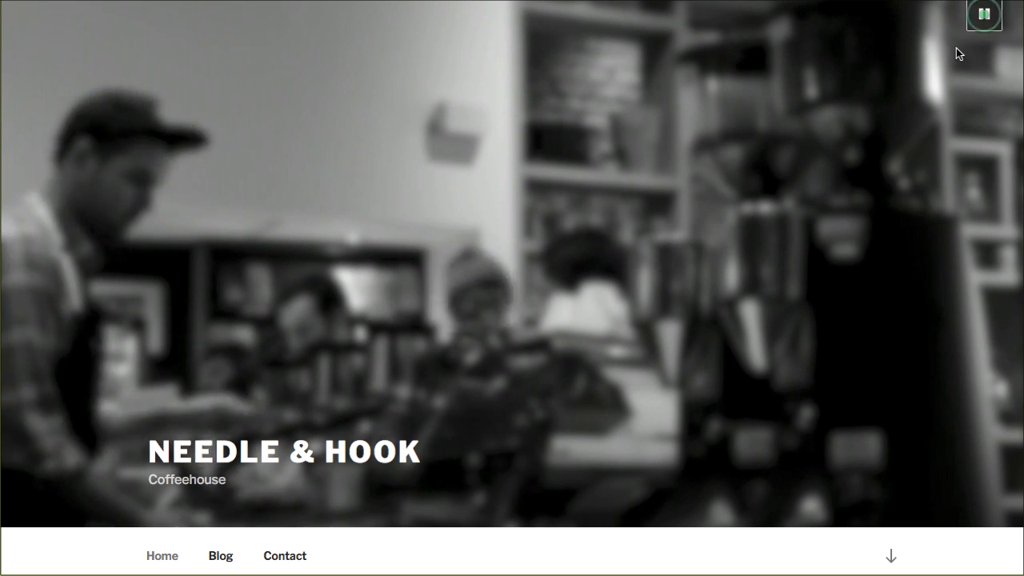
scroll(671, 223, down, 1)
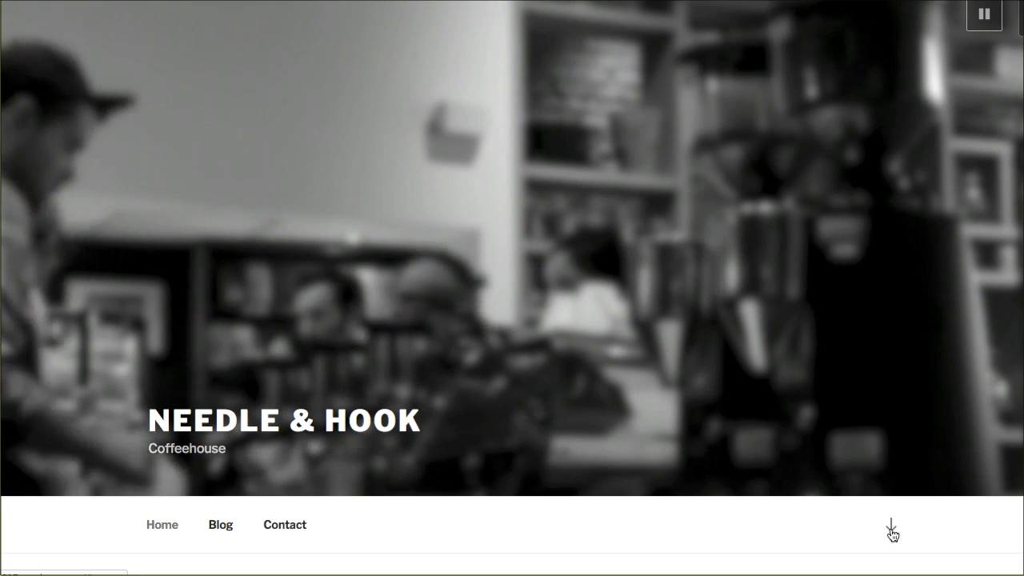
click(894, 530)
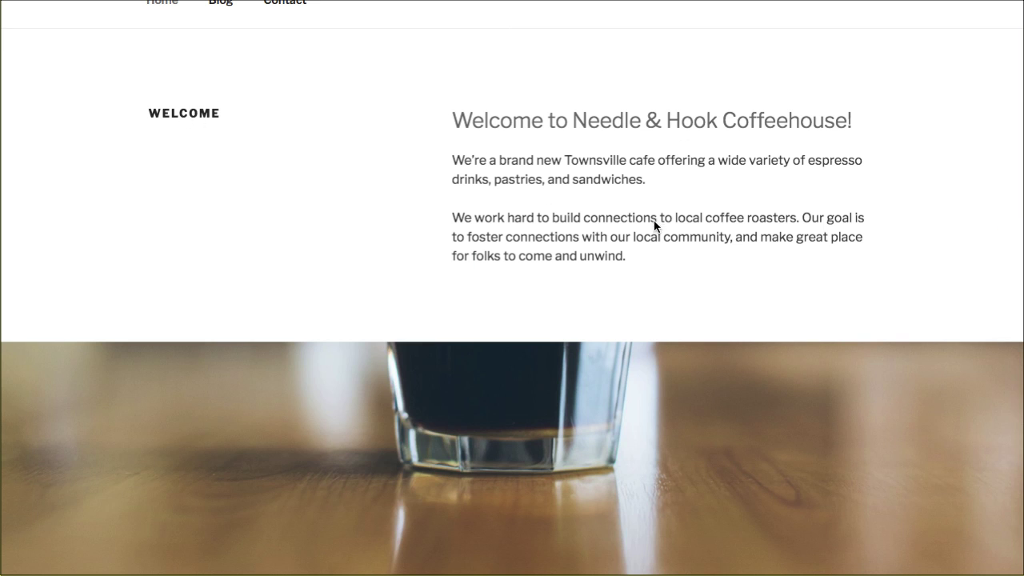
Scroll past the welcome text and Our Drinks prices to the Our Food breakfast menu.
scroll(654, 226, down, 1)
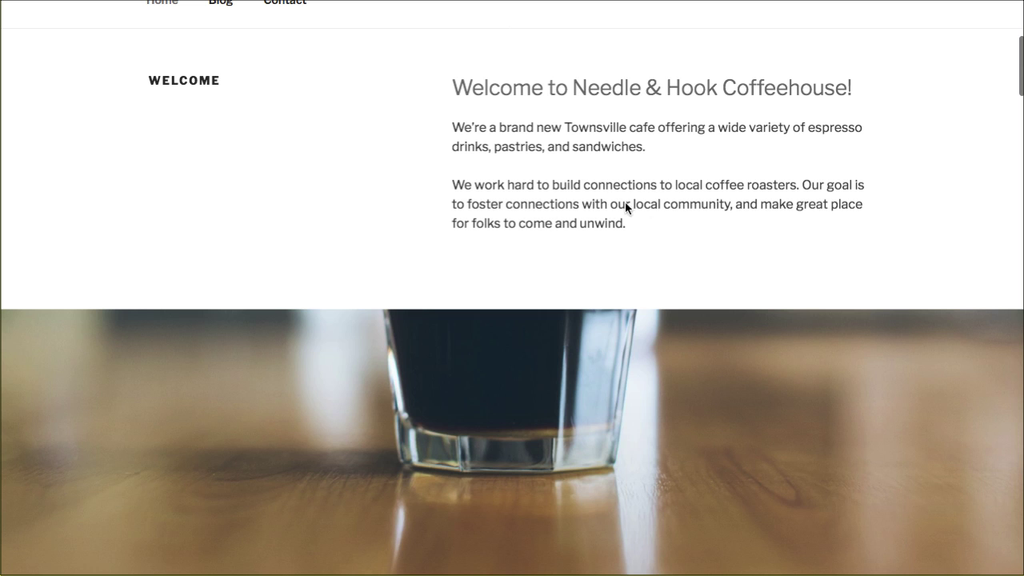
scroll(633, 164, down, 4)
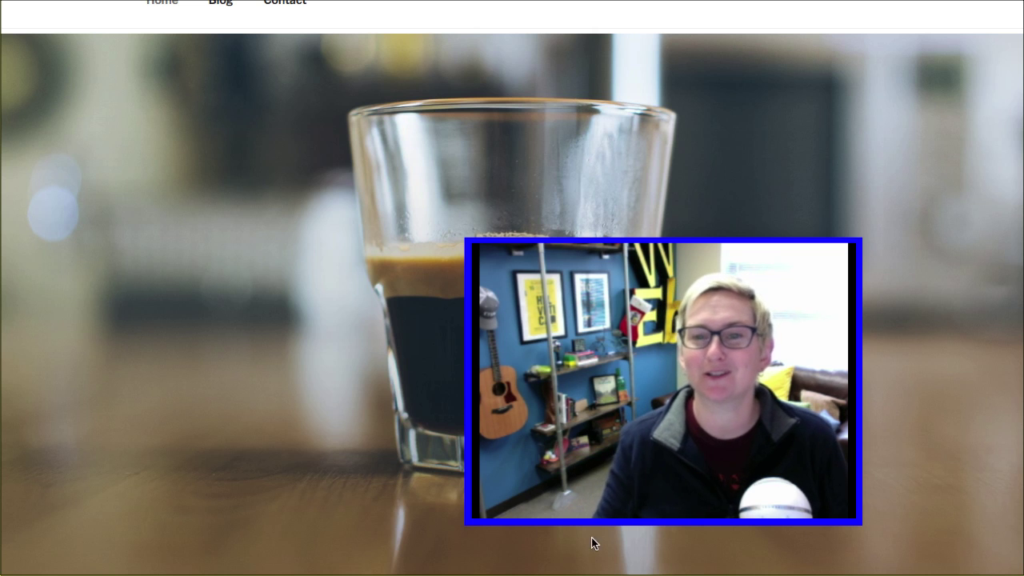
scroll(809, 332, down, 5)
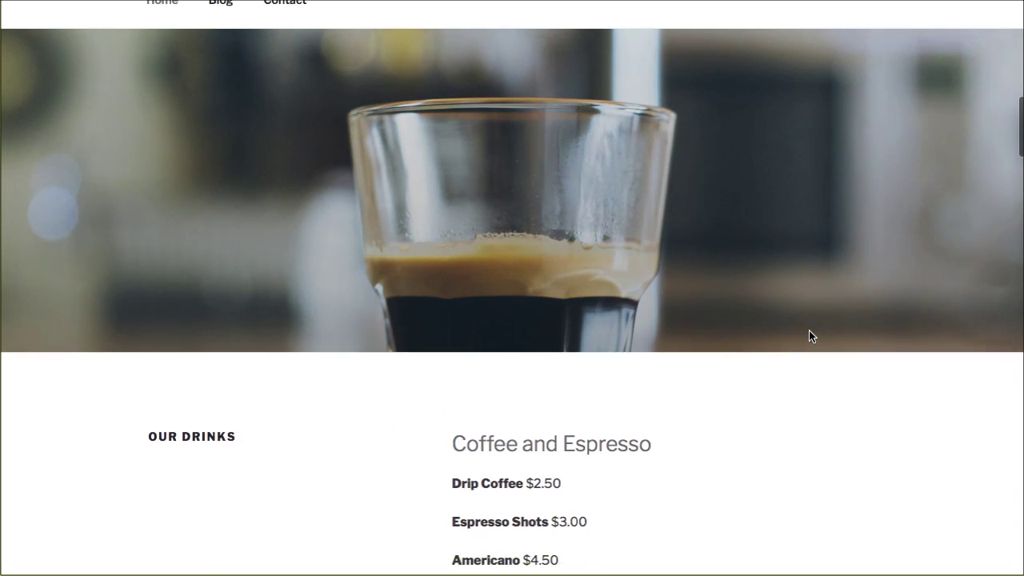
scroll(809, 336, down, 3)
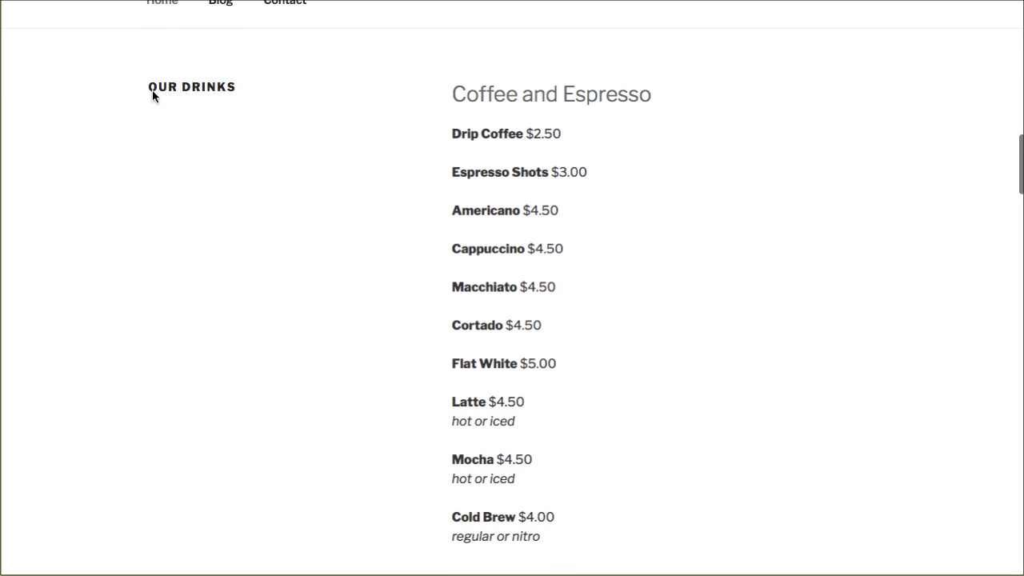
scroll(701, 339, down, 1)
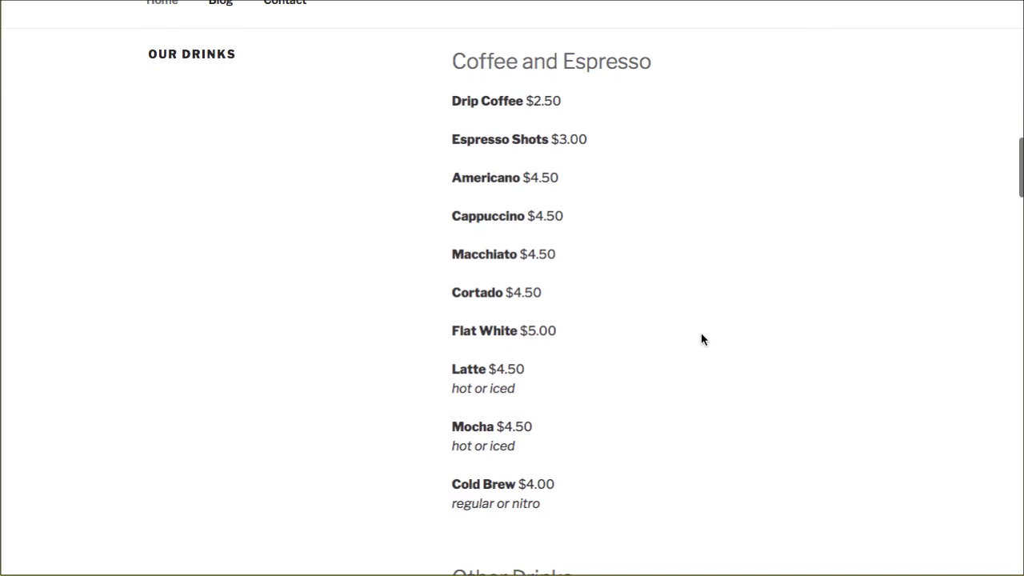
scroll(682, 429, down, 8)
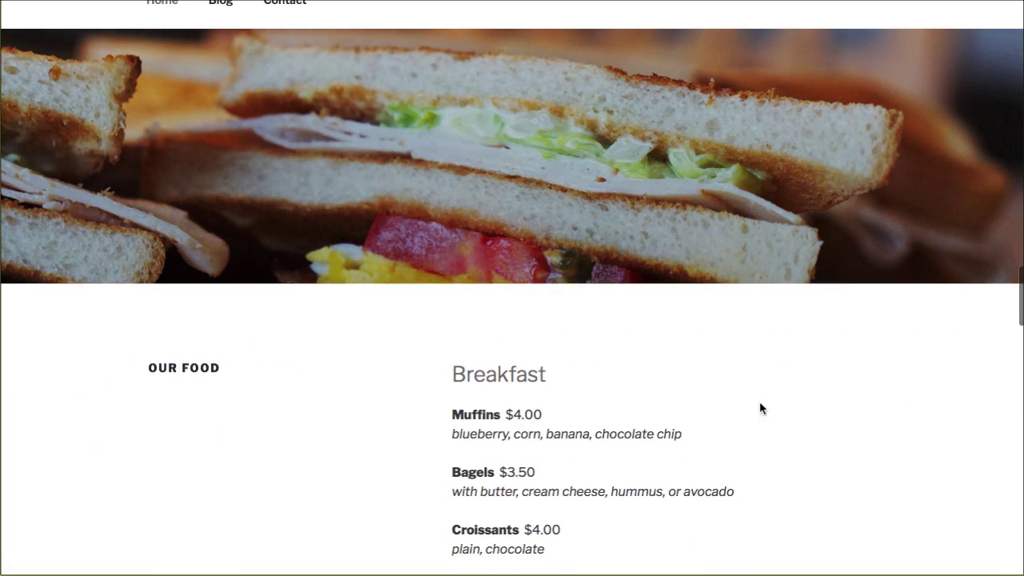
Look over the lunch menu, blog posts and footer hours, then open the Contact page.
scroll(798, 410, down, 7)
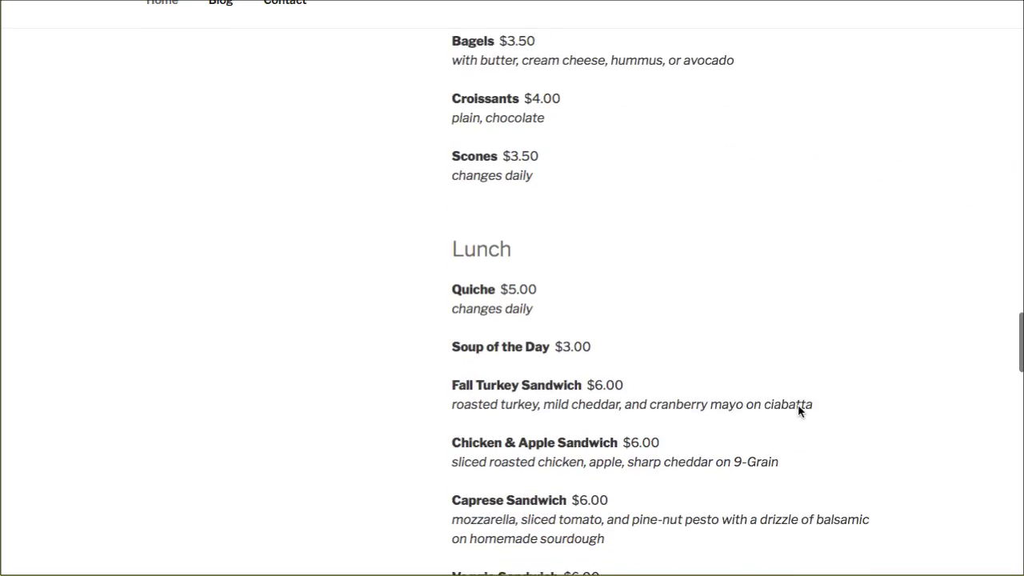
scroll(821, 408, down, 6)
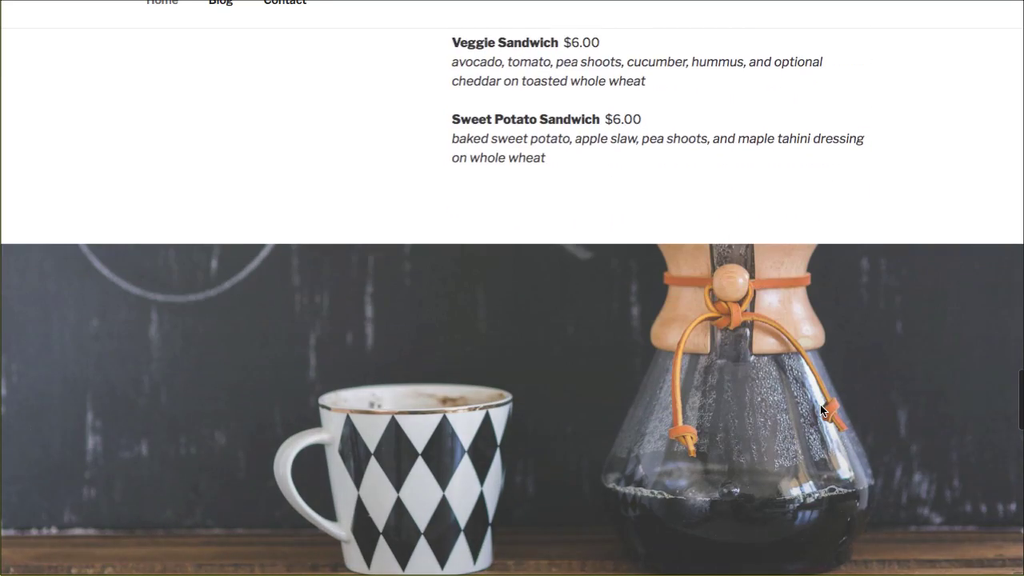
scroll(821, 405, down, 5)
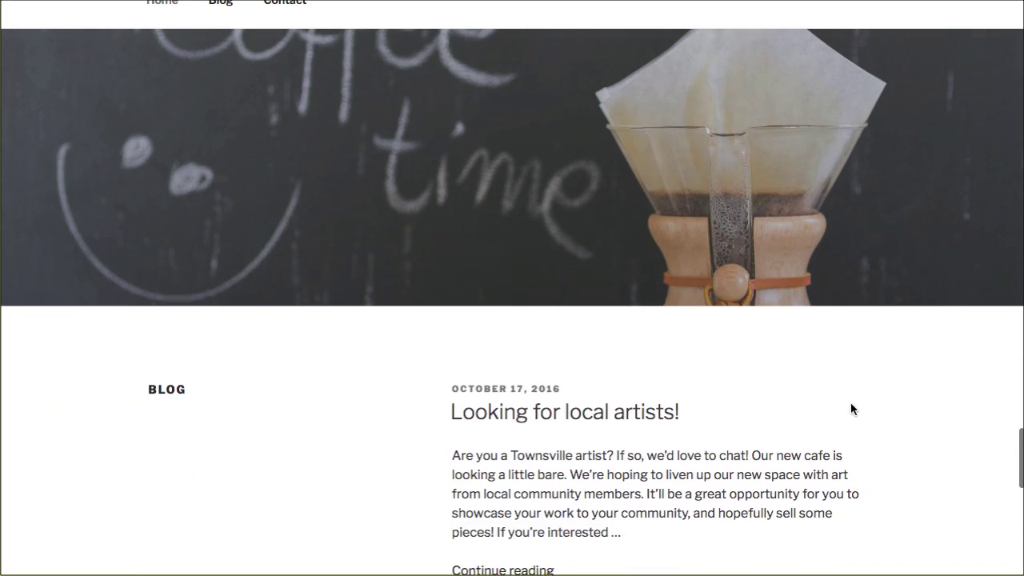
scroll(858, 412, down, 4)
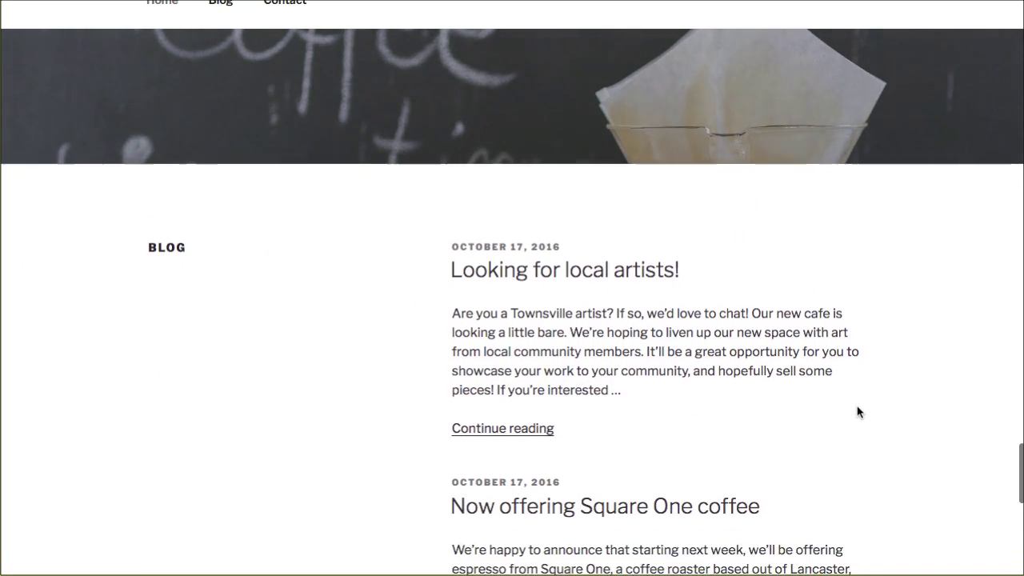
scroll(858, 412, down, 3)
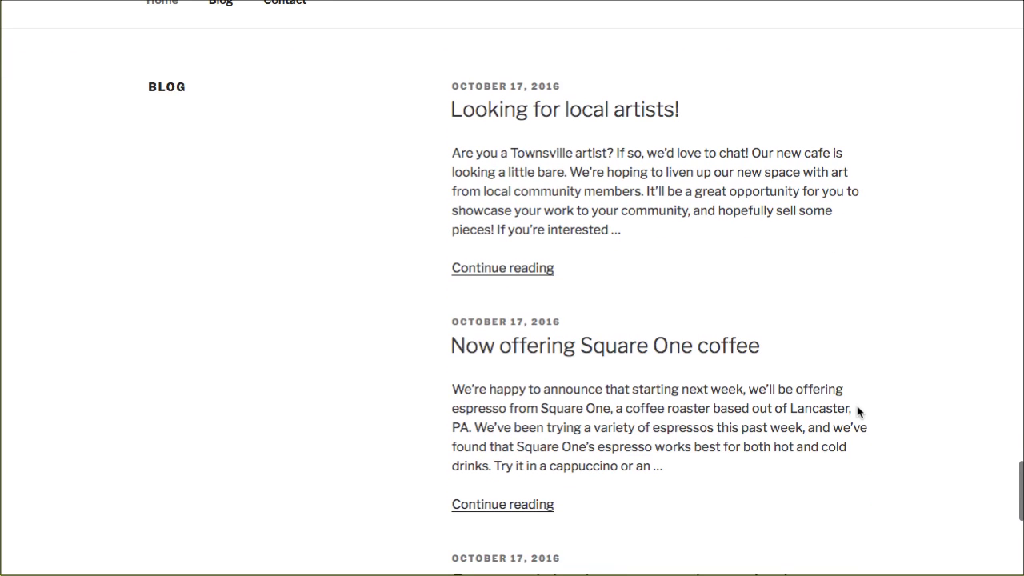
scroll(860, 412, down, 3)
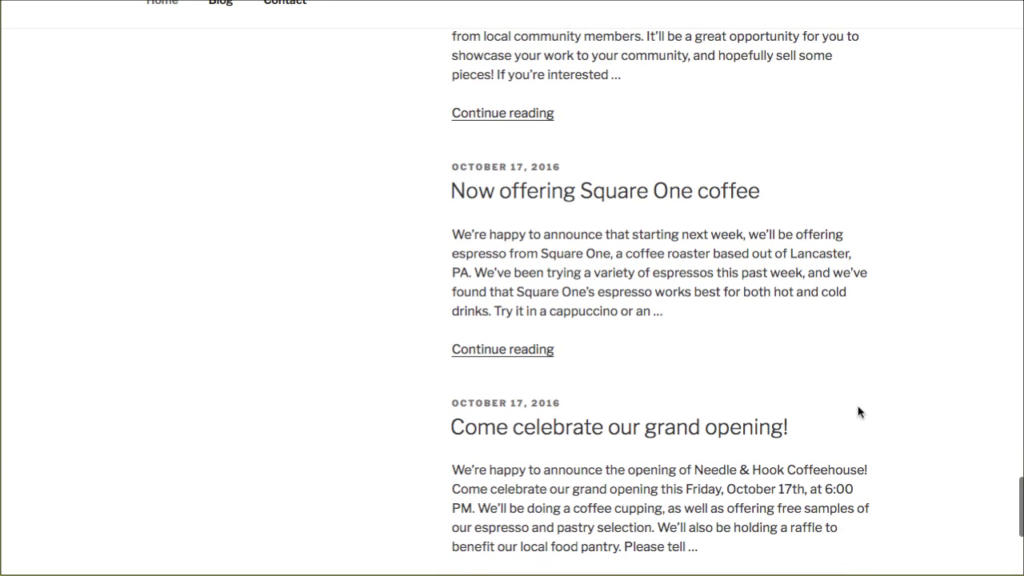
scroll(859, 412, up, 5)
scroll(858, 412, up, 1)
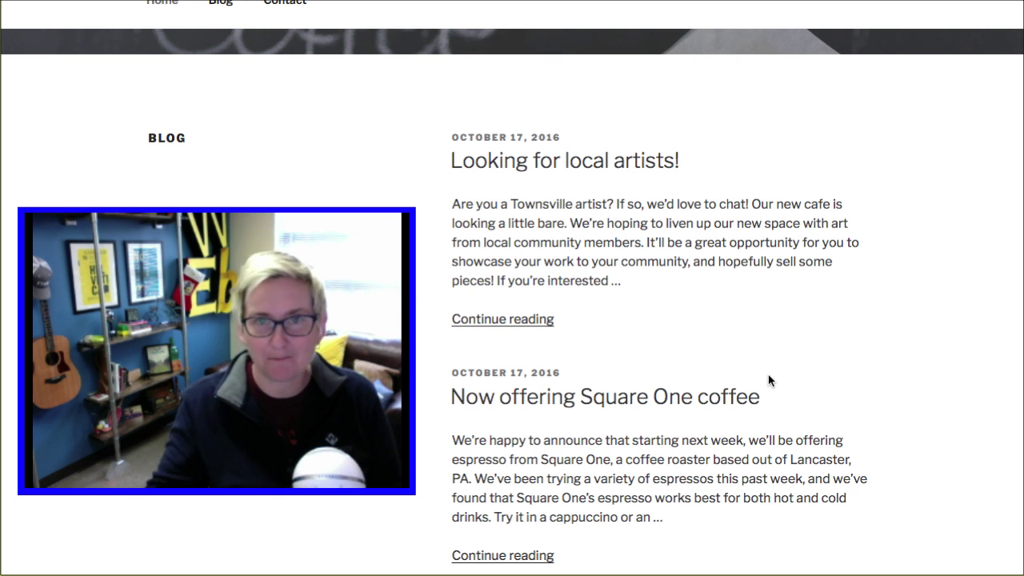
scroll(817, 422, down, 8)
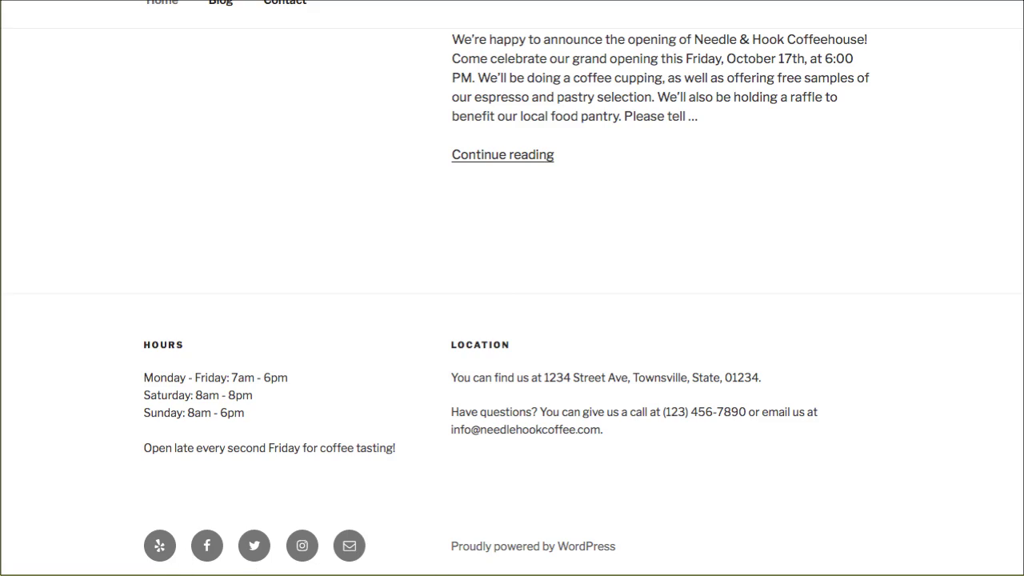
scroll(592, 436, up, 20)
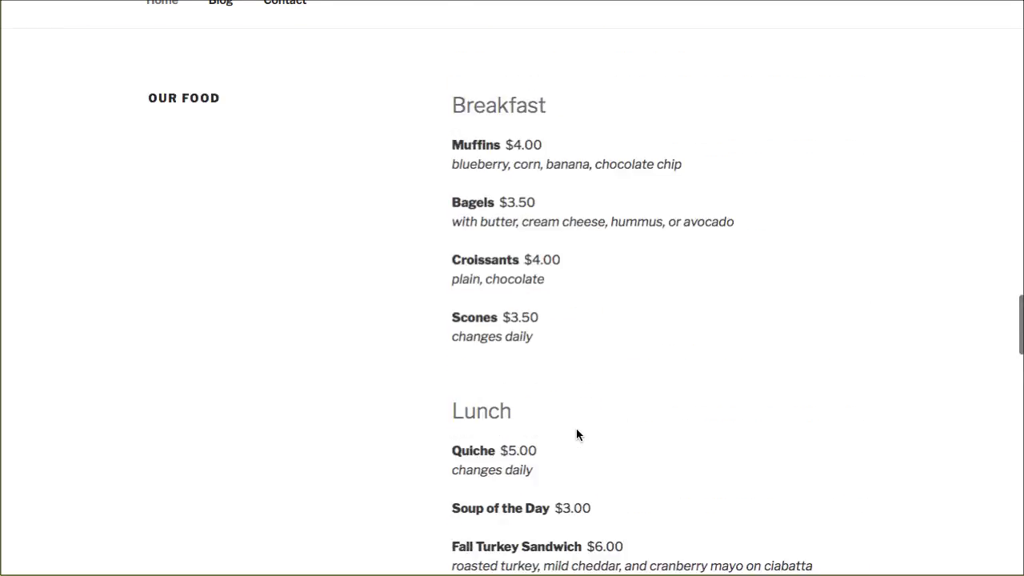
scroll(576, 436, up, 15)
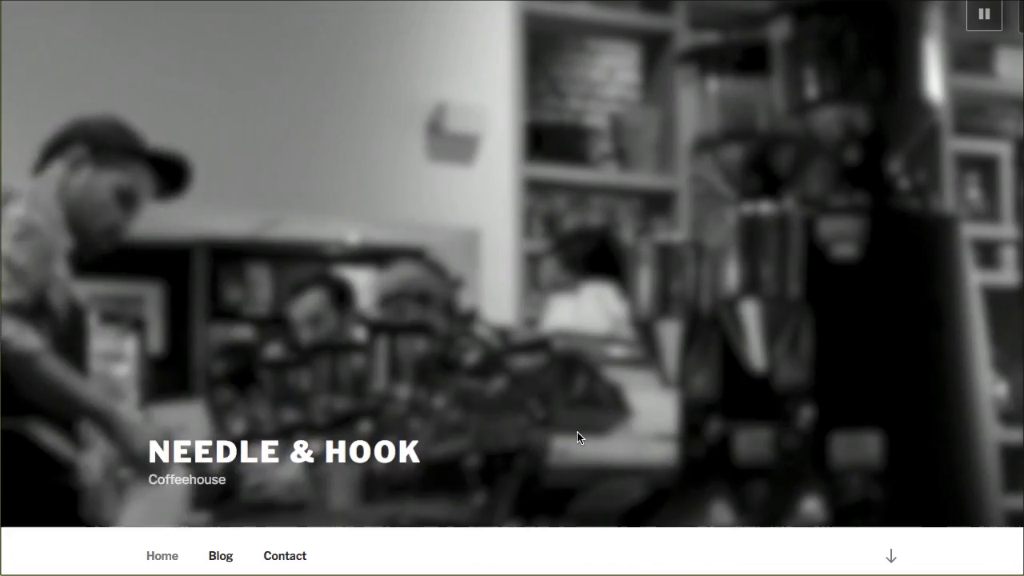
scroll(579, 437, down, 2)
click(280, 367)
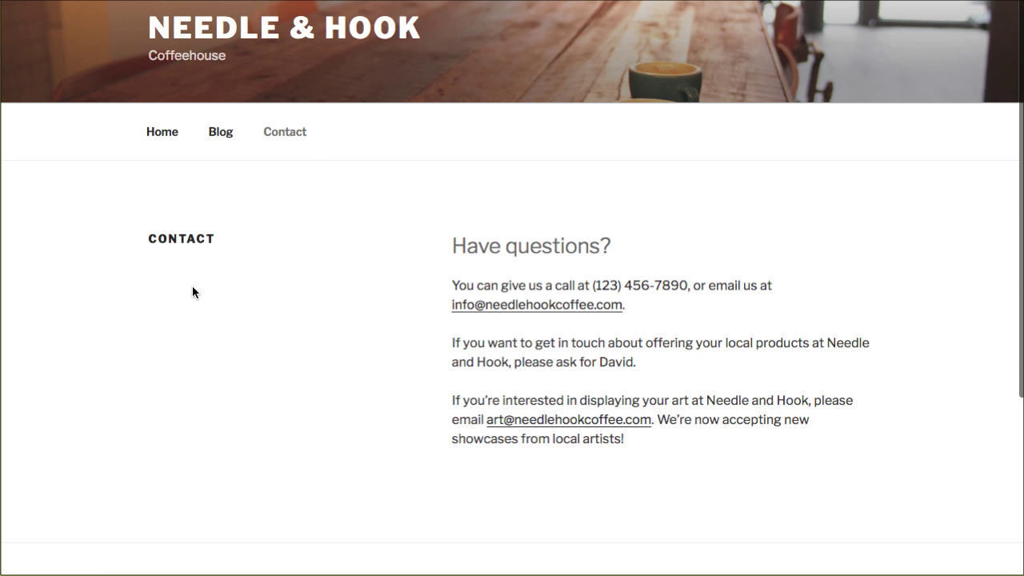
Scroll through the Contact page, then the Blog page down to the grand opening post.
scroll(408, 360, down, 3)
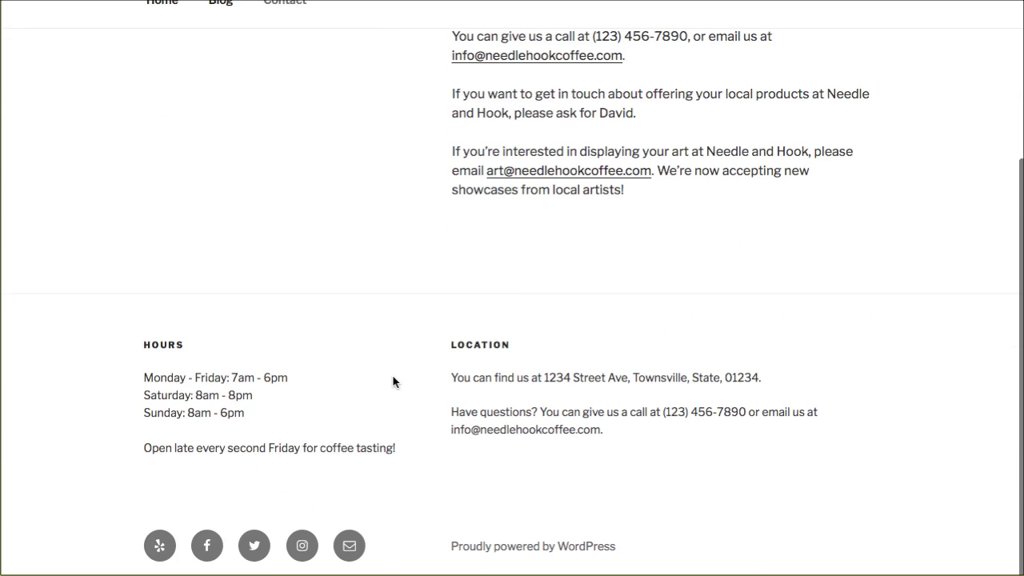
scroll(393, 376, up, 3)
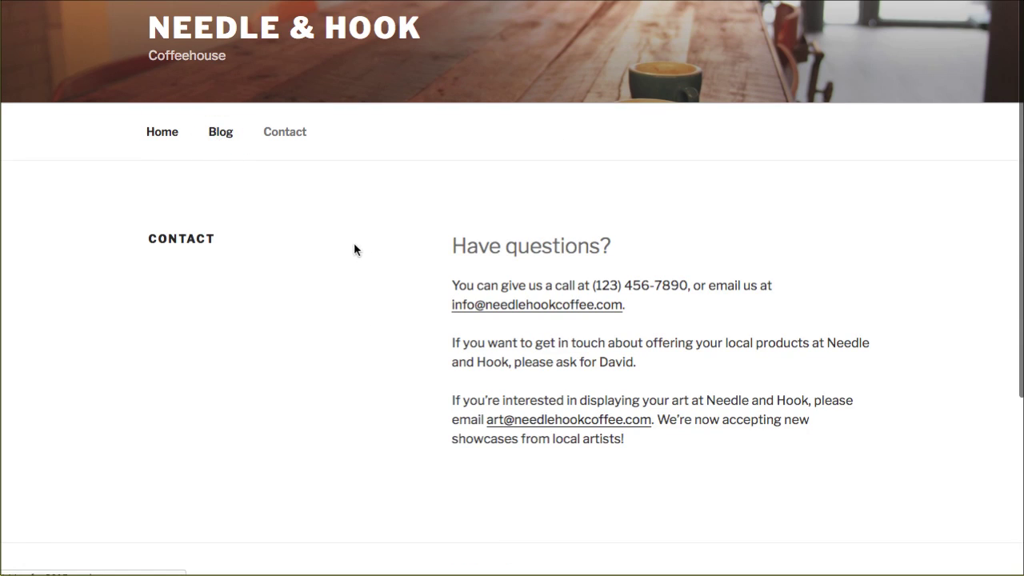
scroll(392, 282, down, 2)
scroll(389, 281, down, 11)
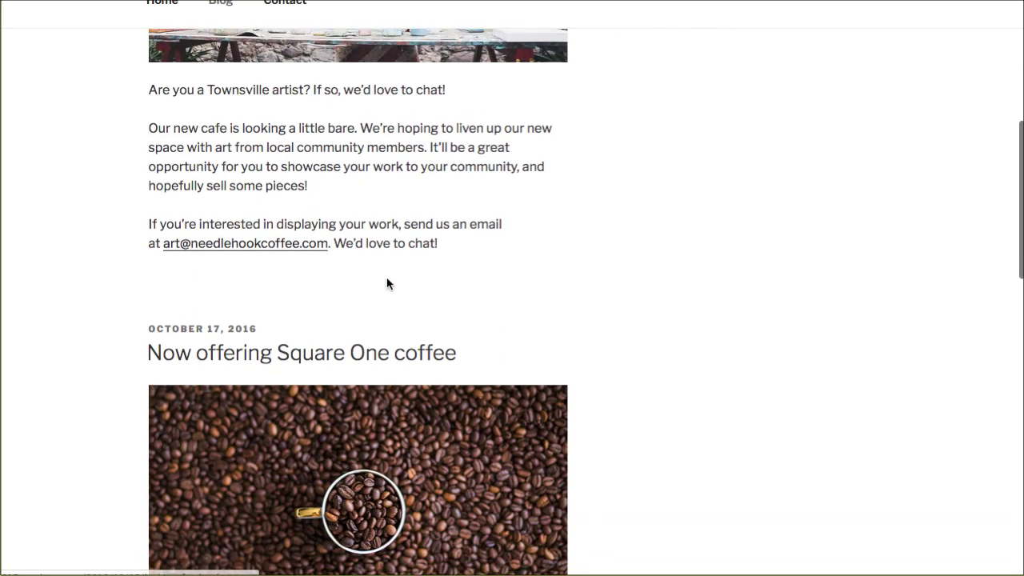
Open the 'Come celebrate our grand opening!' post and read through its text and comment form.
click(256, 239)
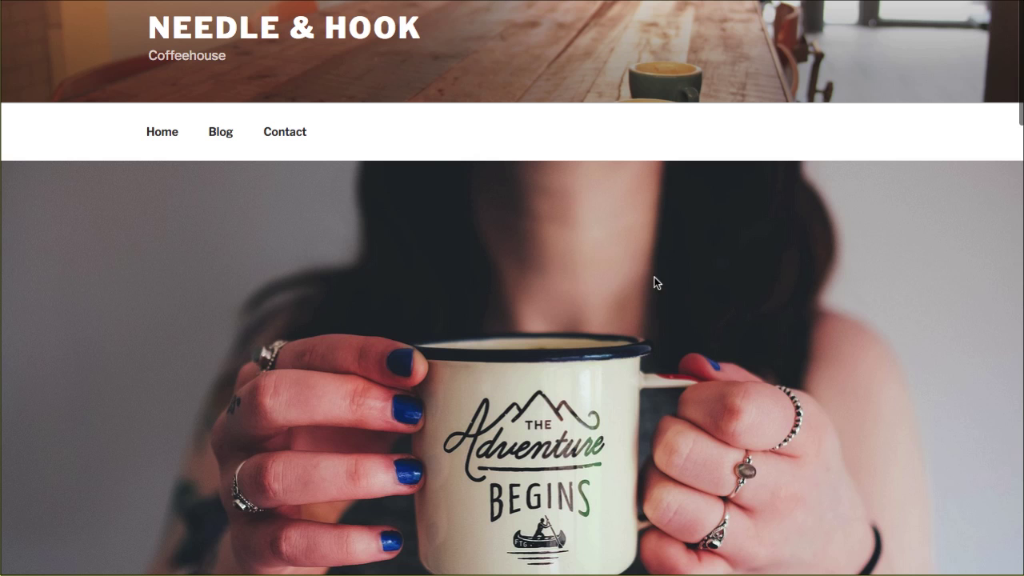
scroll(566, 264, down, 9)
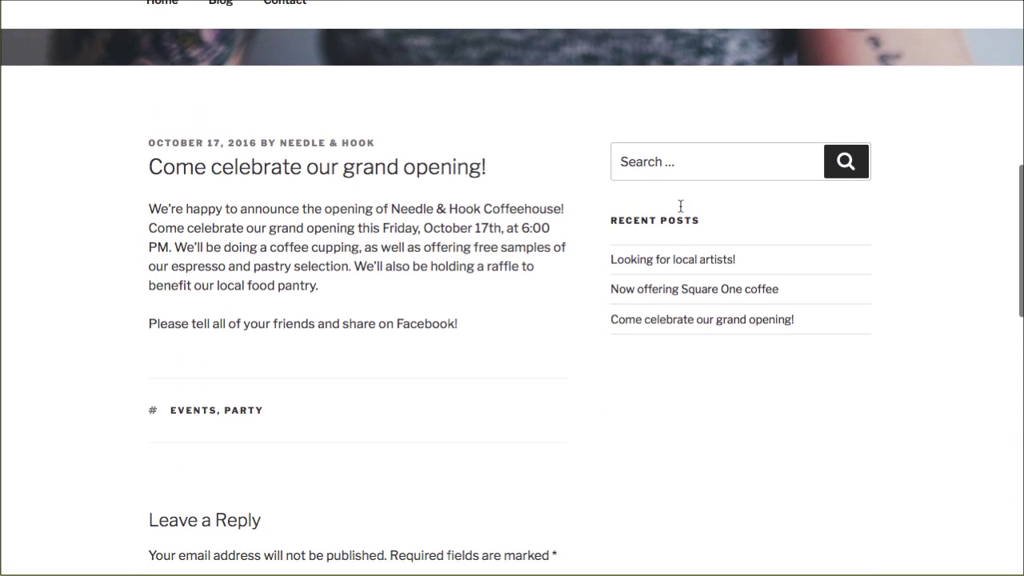
scroll(507, 334, down, 10)
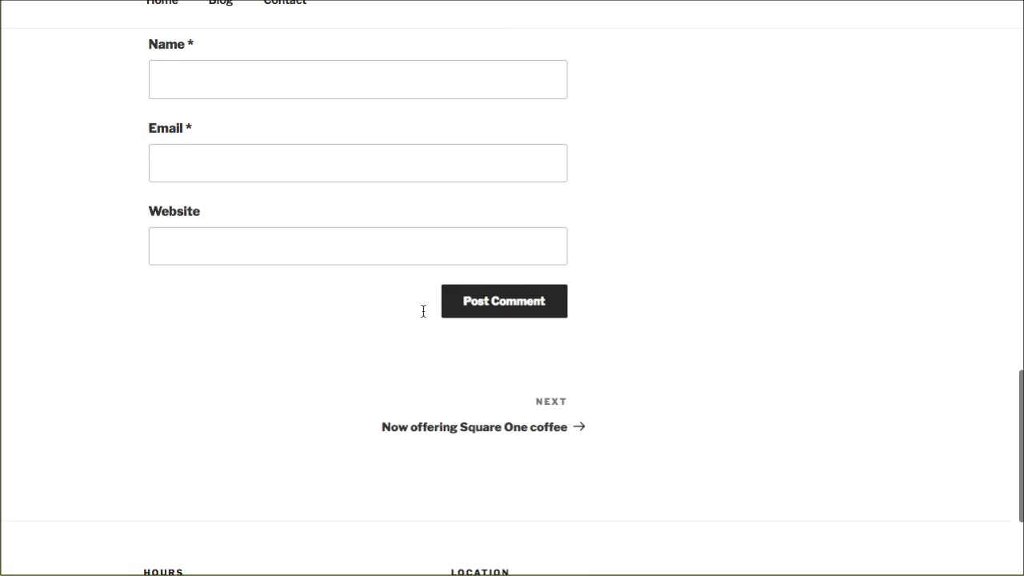
scroll(366, 312, down, 3)
scroll(366, 312, up, 20)
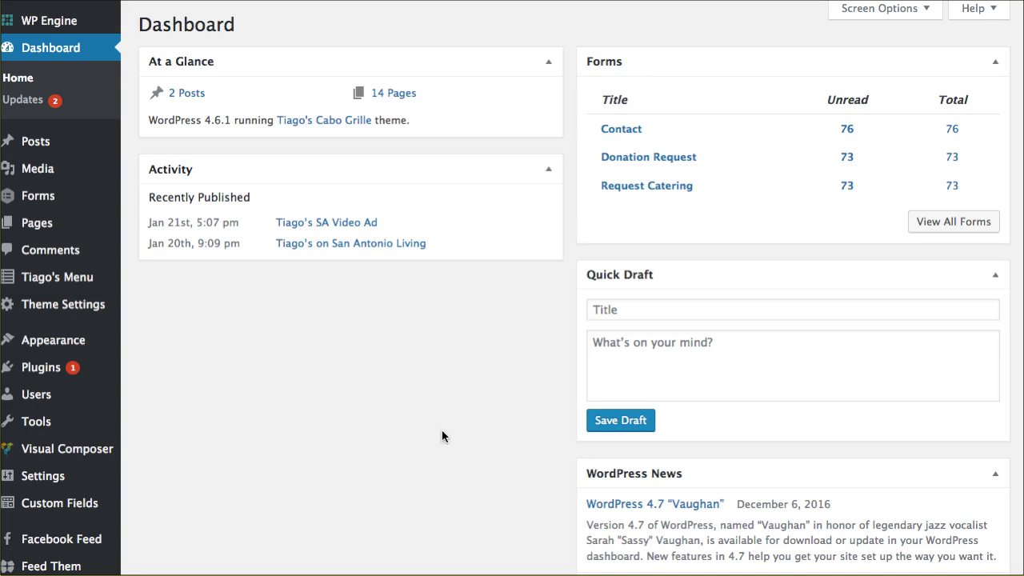
Add the Twenty Seventeen theme from Appearance > Themes > Add New, bringing installed themes to three.
mouse_move(48, 344)
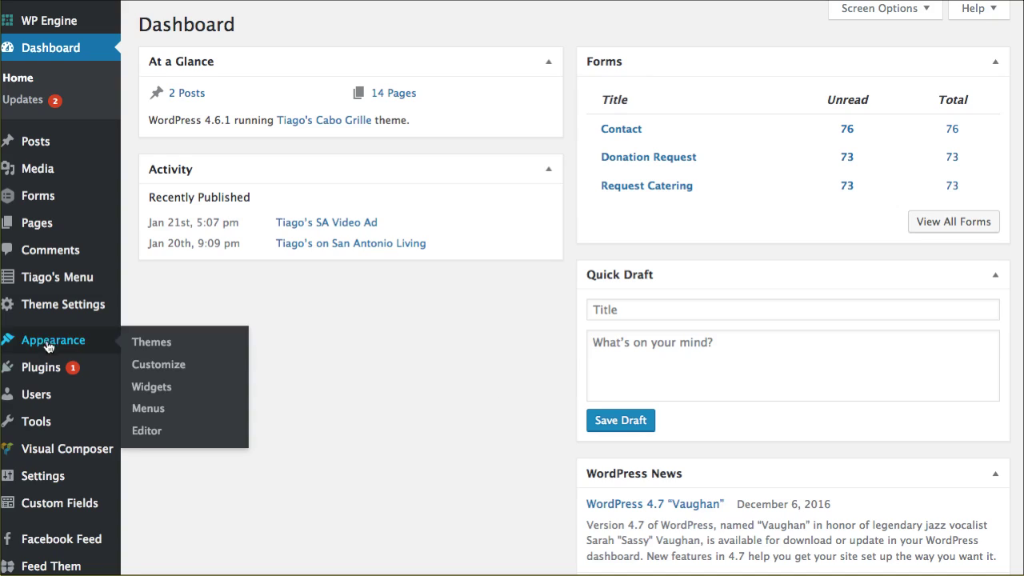
click(192, 344)
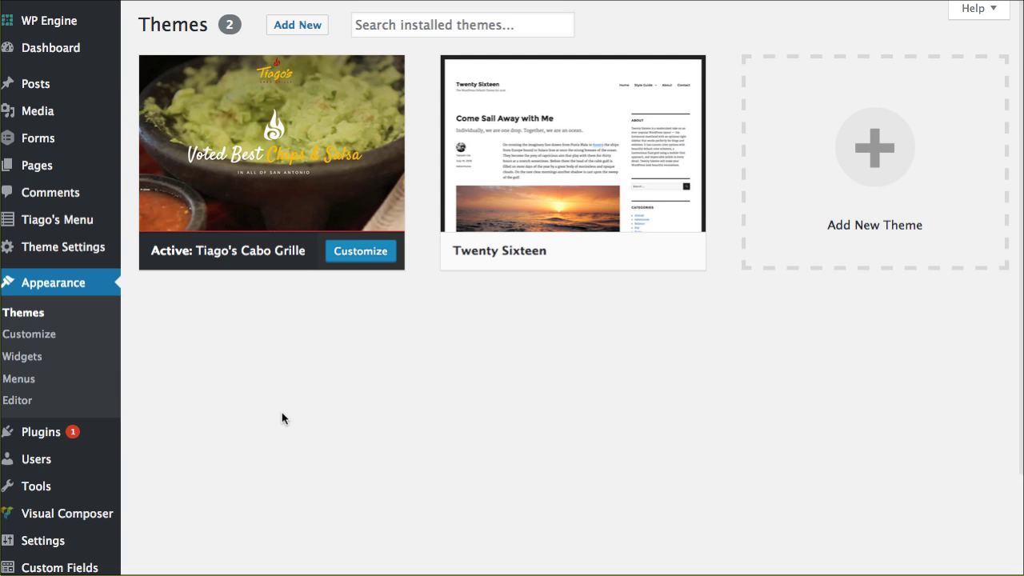
click(882, 164)
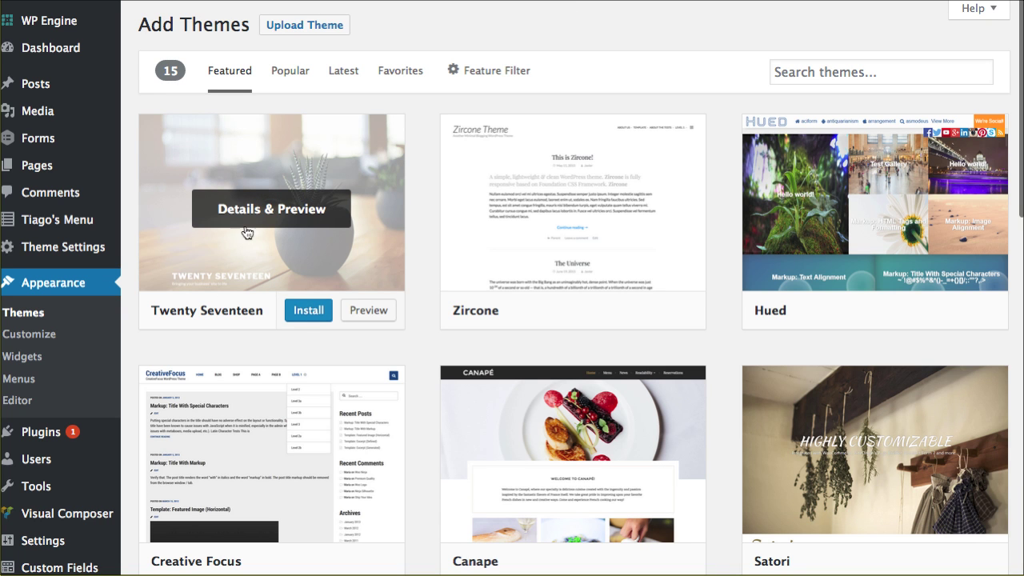
click(804, 76)
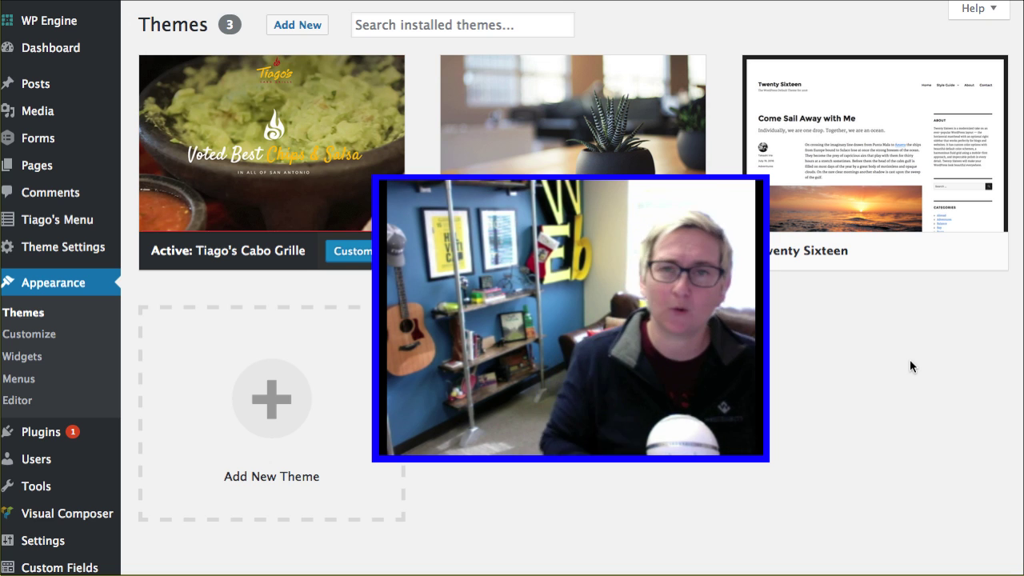
click(56, 54)
Check the Dashboard's Get Version 4.7 notice for the WordPress 4.6.1 site.
scroll(929, 480, down, 5)
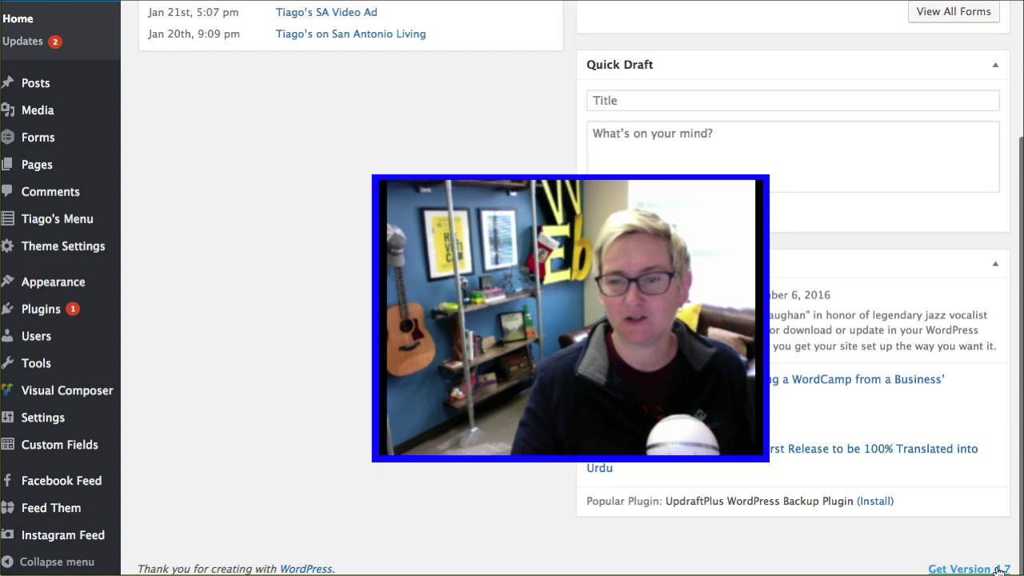
scroll(528, 521, up, 5)
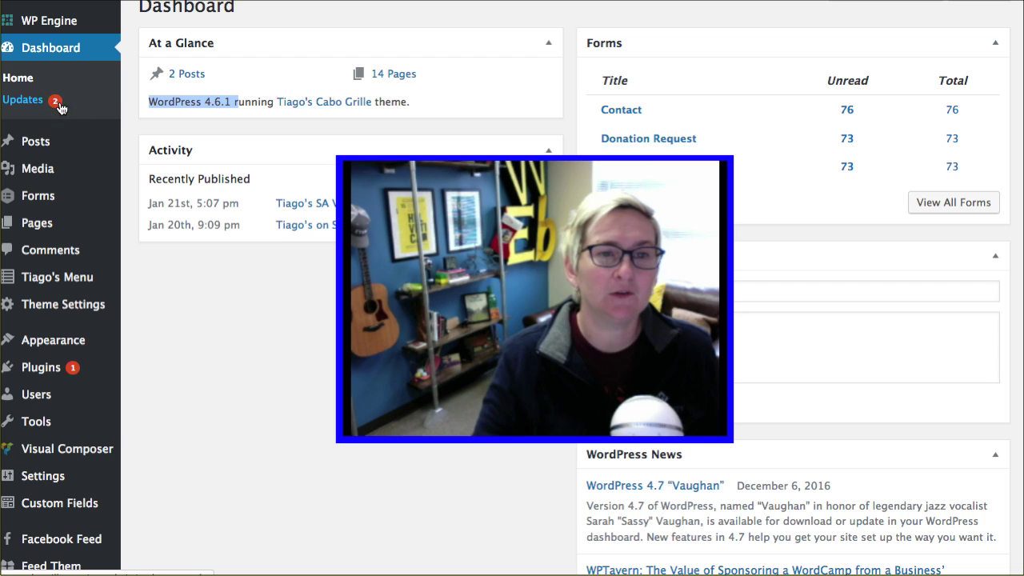
Update WordPress core from 4.6.1 to 4.7, declining the WP Engine restore-point prompt.
click(110, 98)
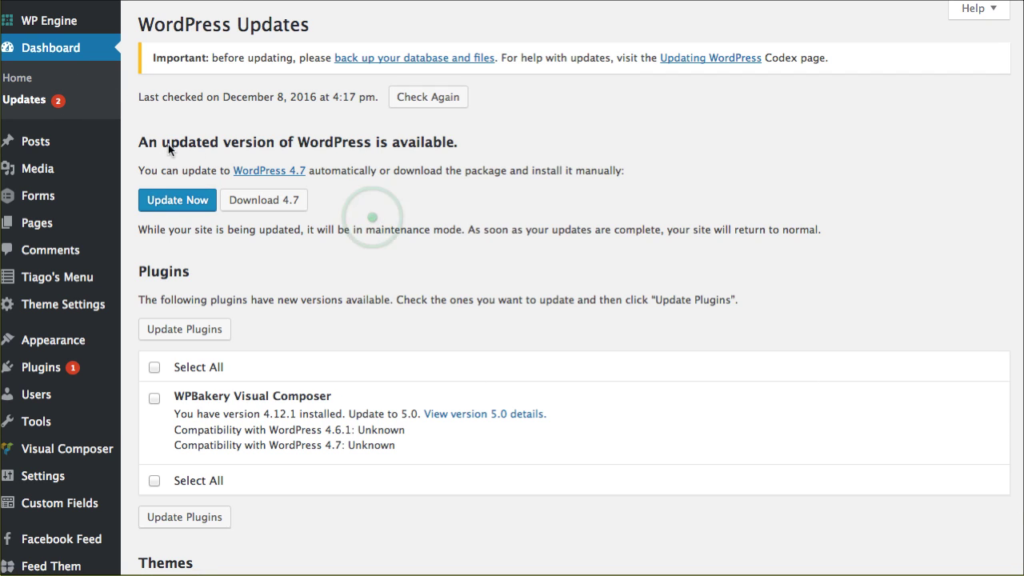
click(177, 205)
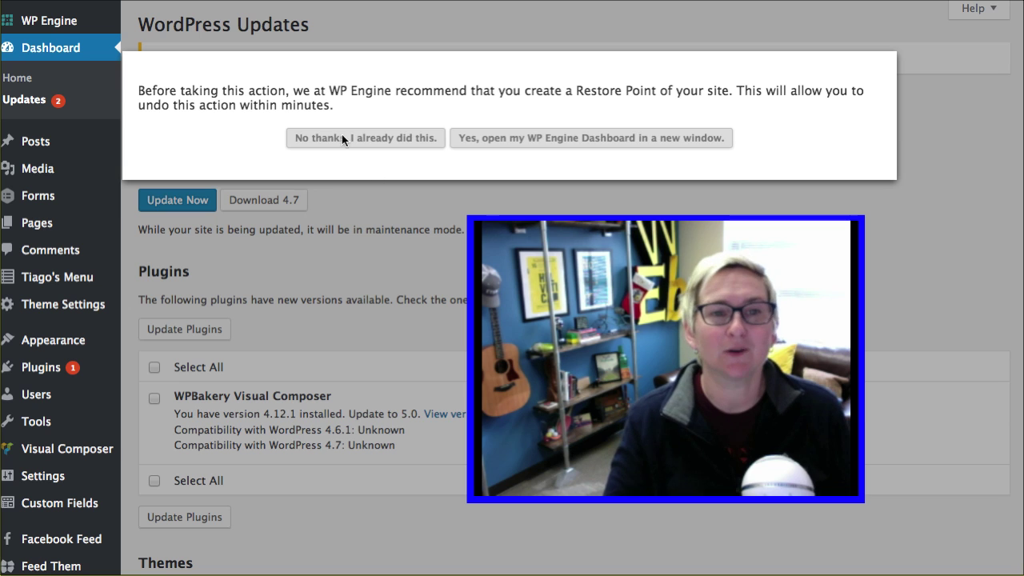
click(417, 138)
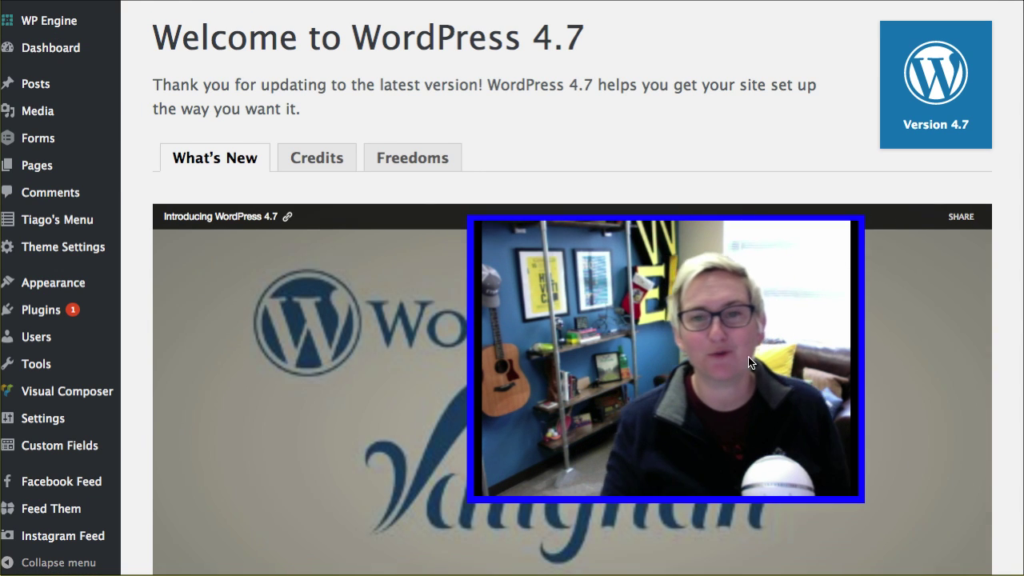
scroll(1009, 309, down, 2)
scroll(1008, 311, down, 2)
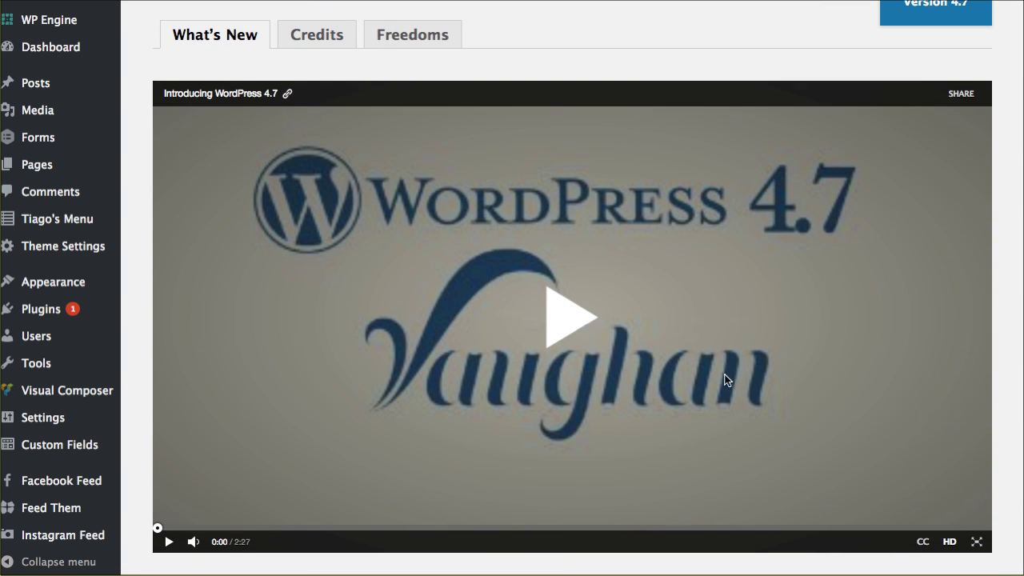
scroll(1007, 313, down, 3)
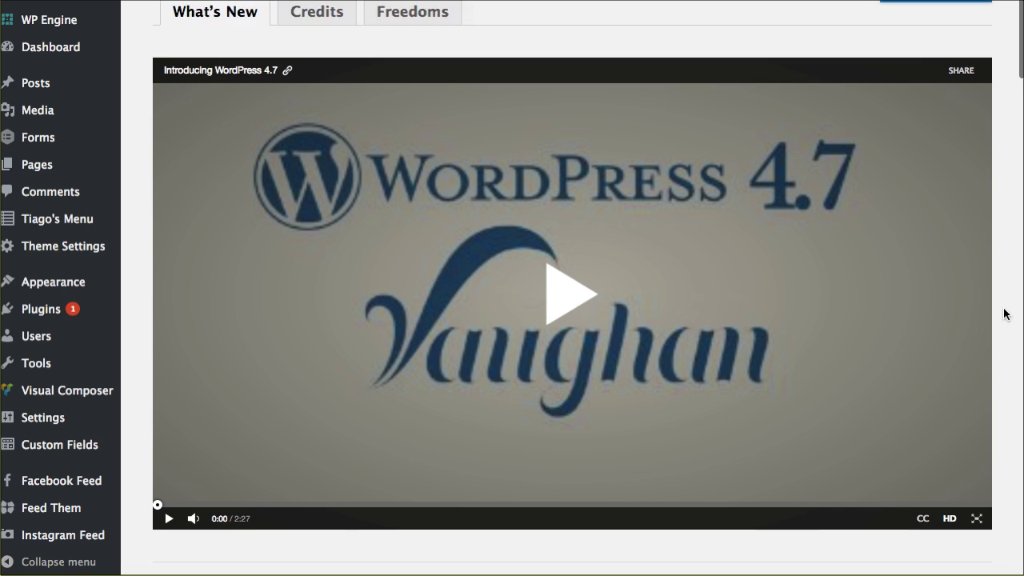
scroll(1009, 313, down, 1)
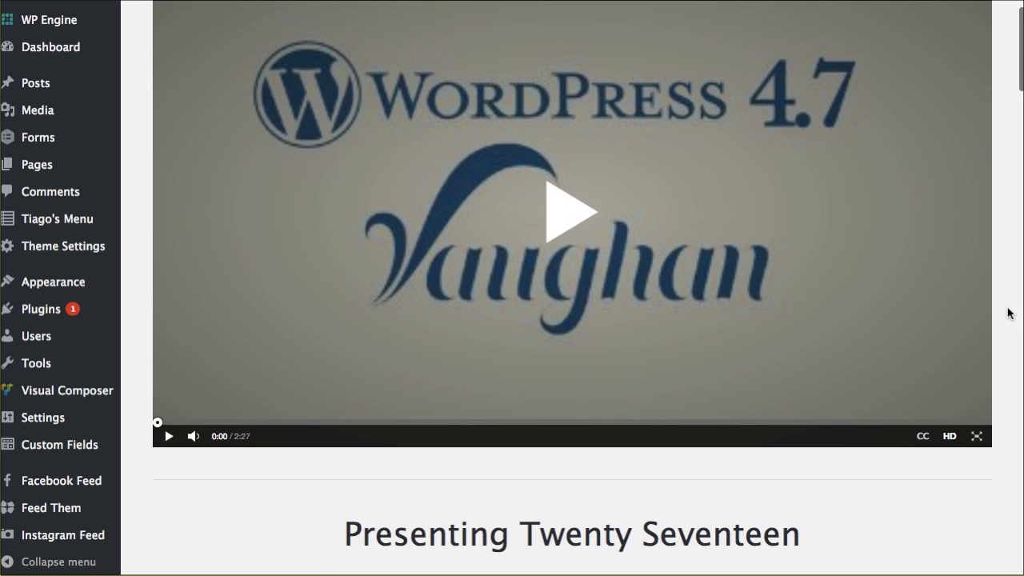
scroll(1008, 312, up, 3)
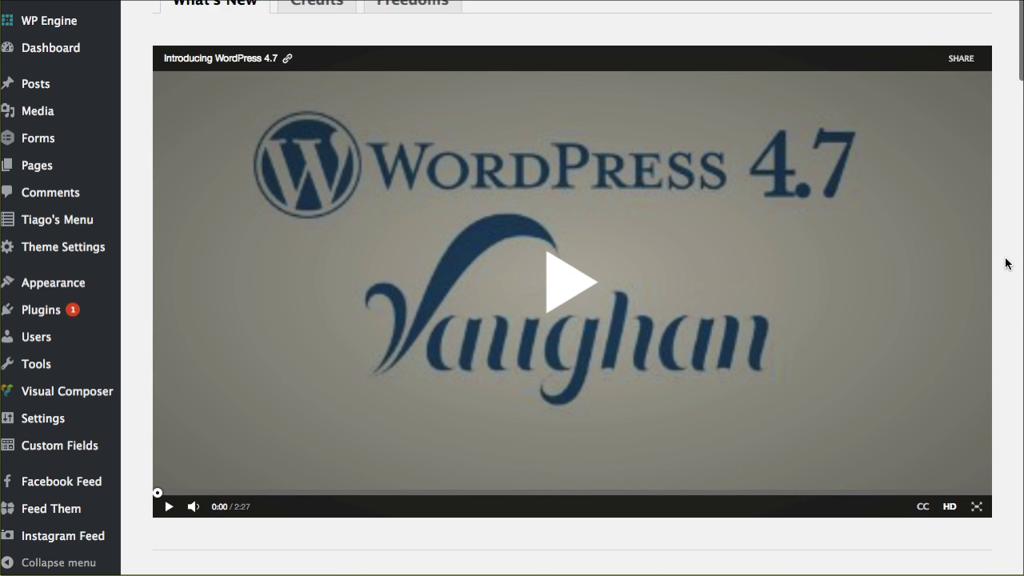
scroll(1007, 264, down, 20)
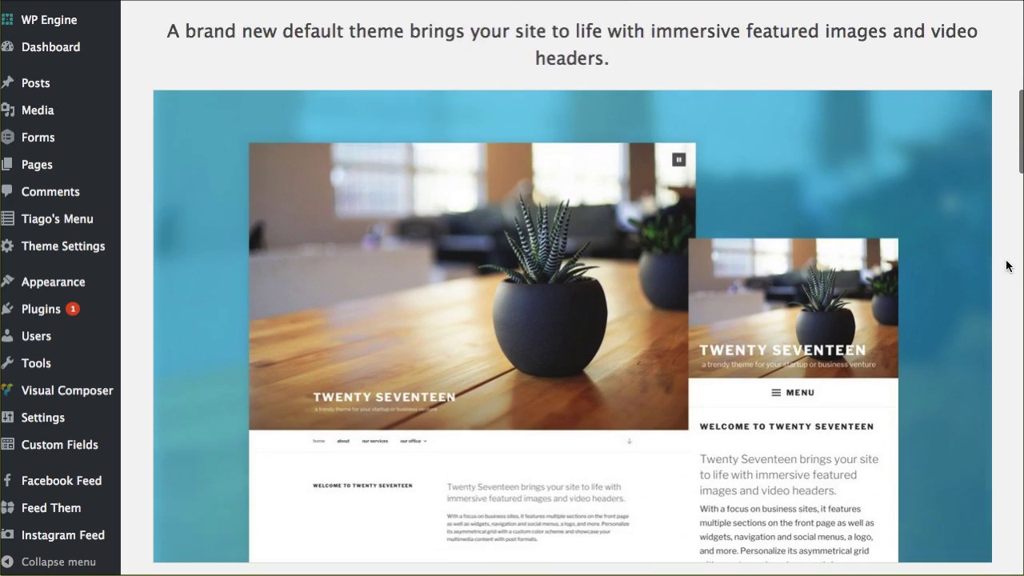
scroll(1007, 266, down, 13)
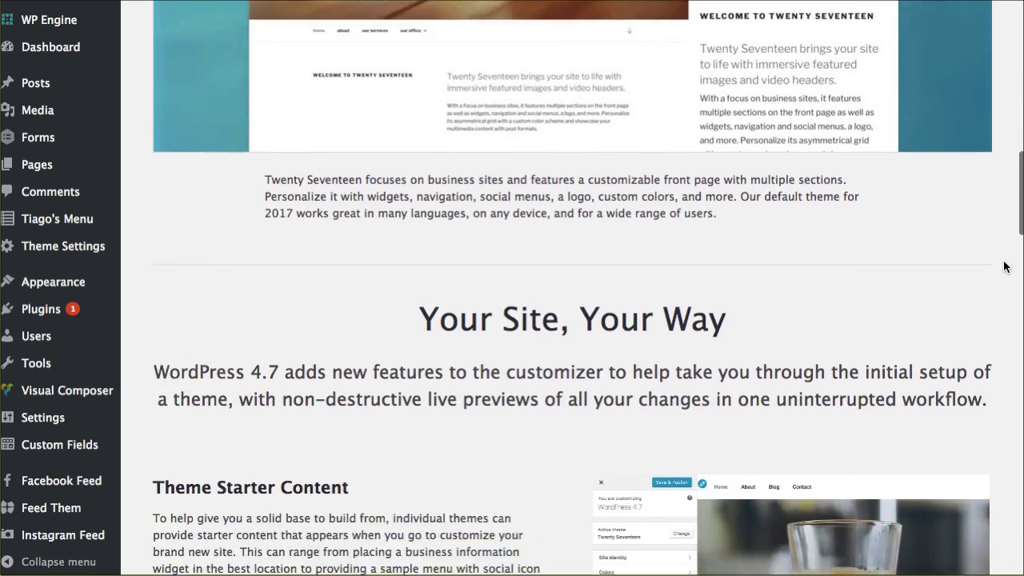
scroll(1006, 266, down, 19)
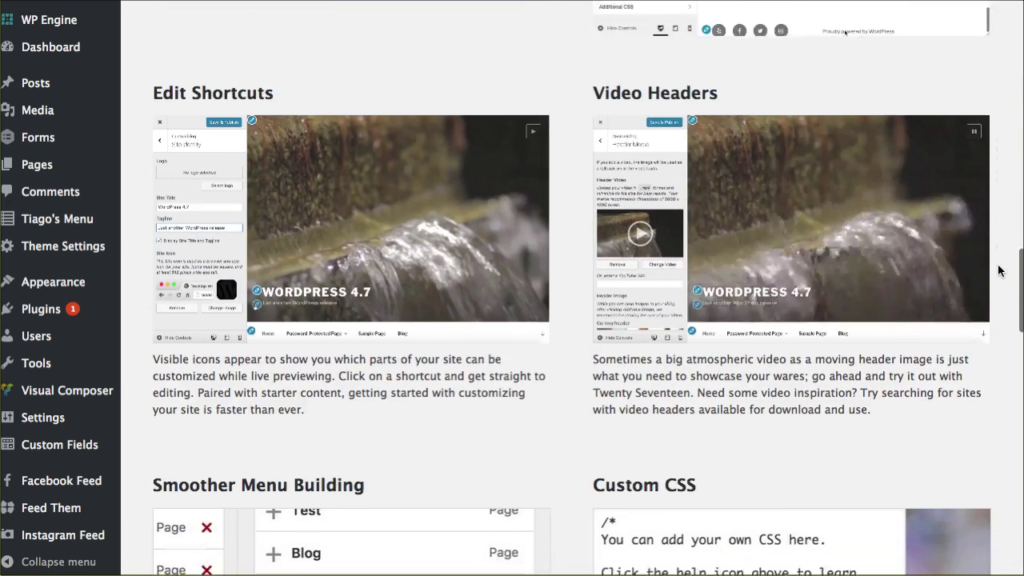
scroll(1000, 270, down, 11)
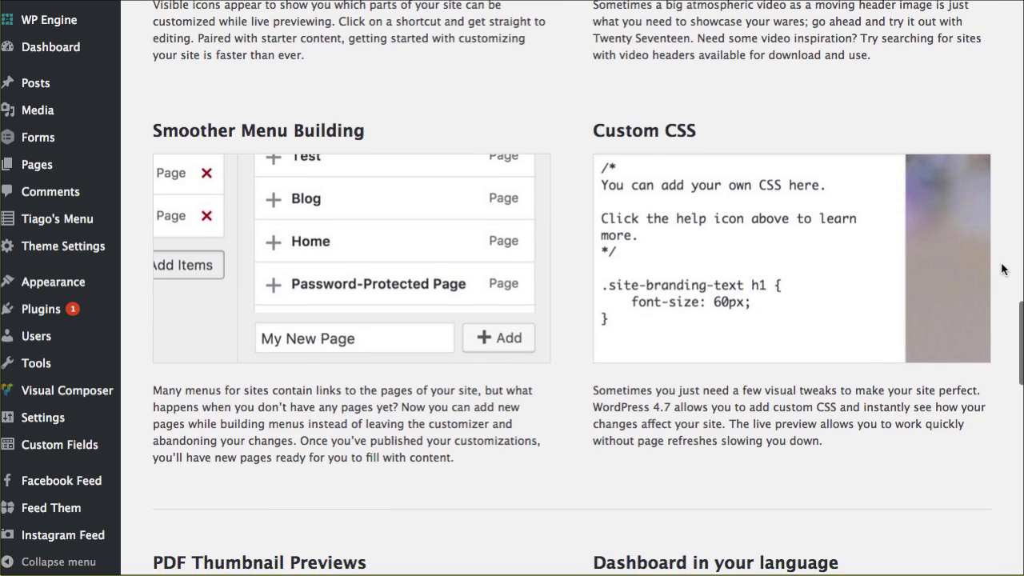
scroll(1002, 270, down, 2)
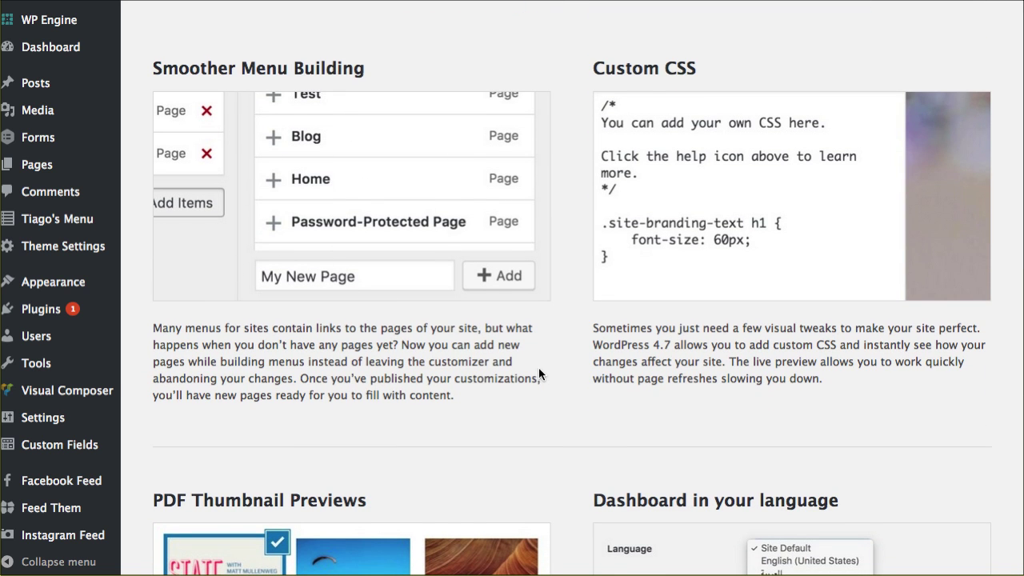
scroll(563, 318, down, 12)
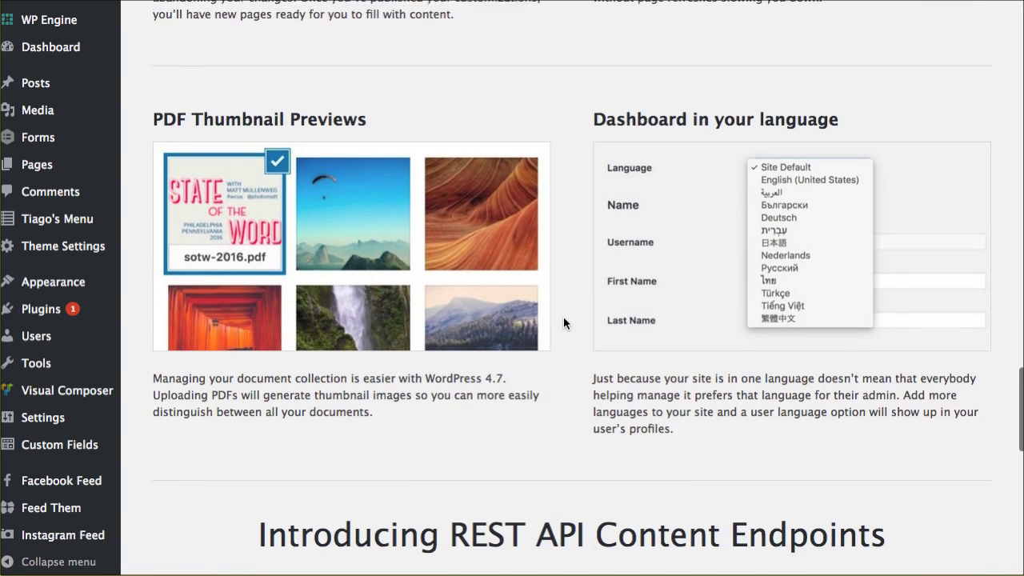
scroll(563, 322, down, 2)
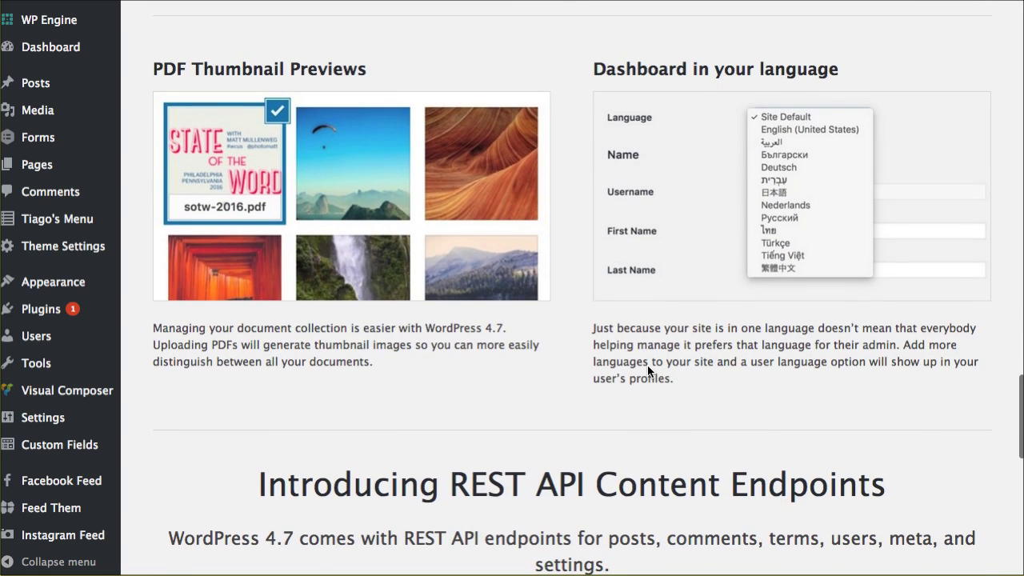
scroll(574, 307, down, 6)
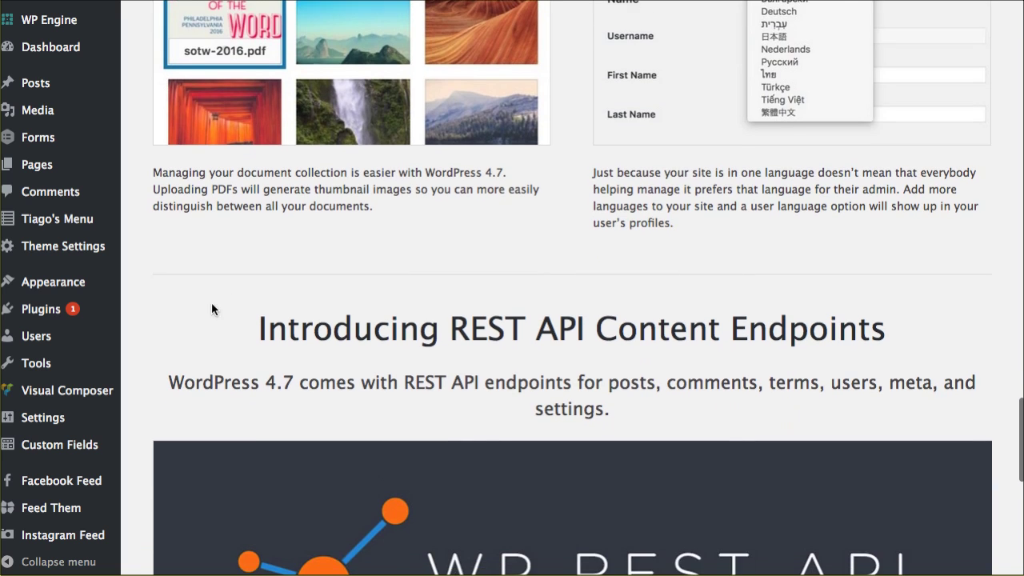
scroll(145, 305, down, 3)
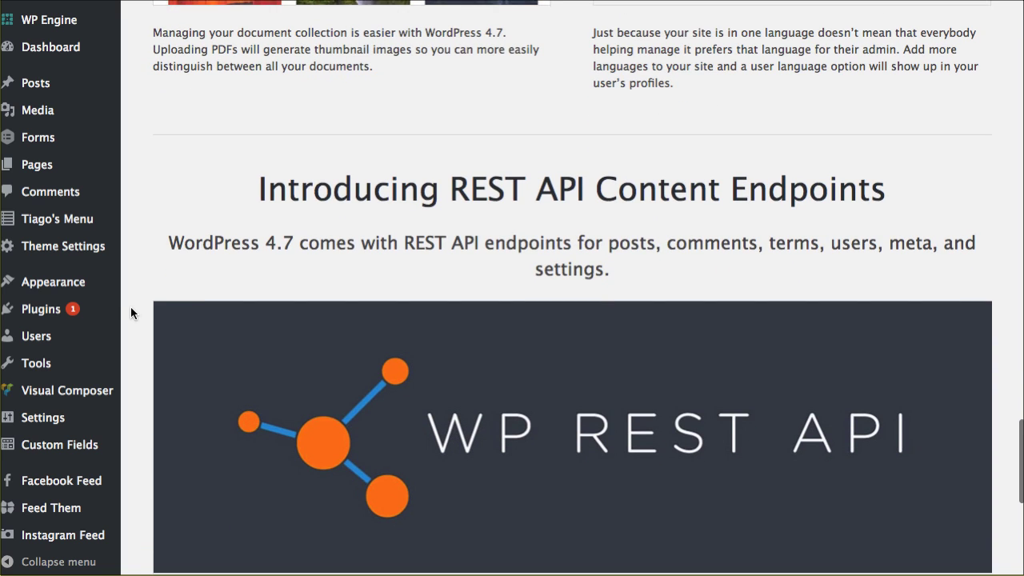
scroll(136, 314, down, 3)
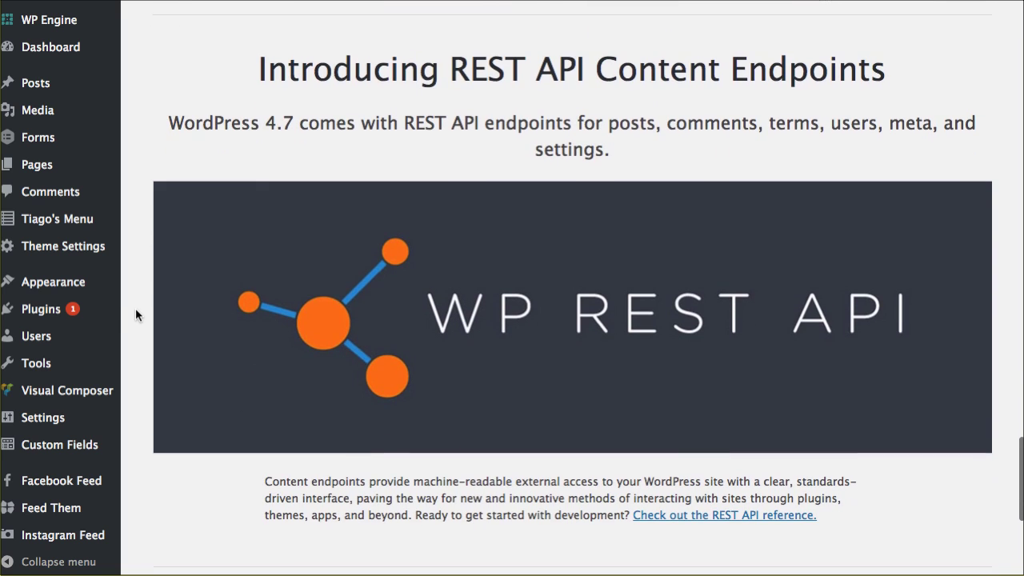
scroll(135, 314, down, 1)
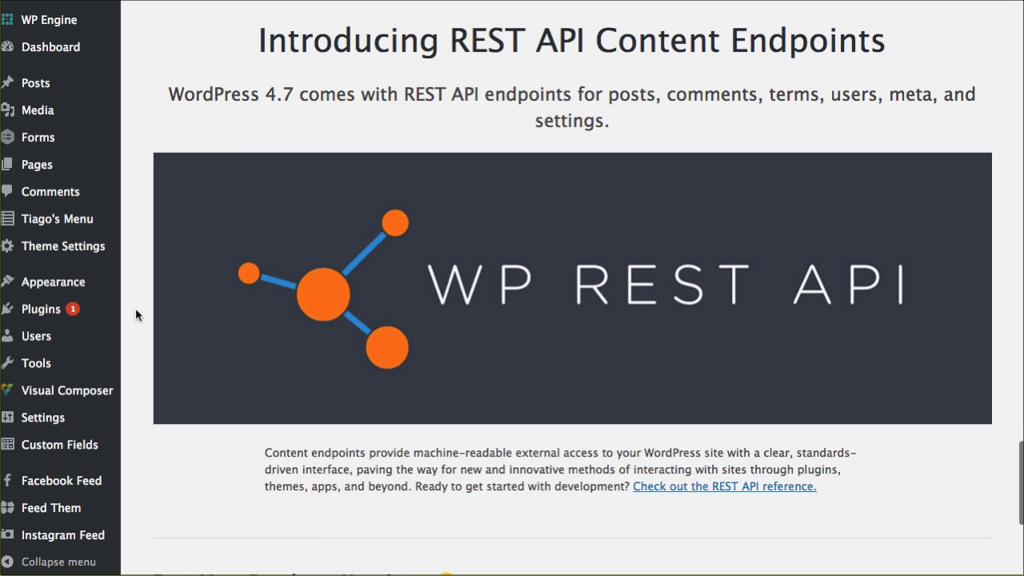
scroll(135, 312, down, 1)
scroll(135, 312, down, 2)
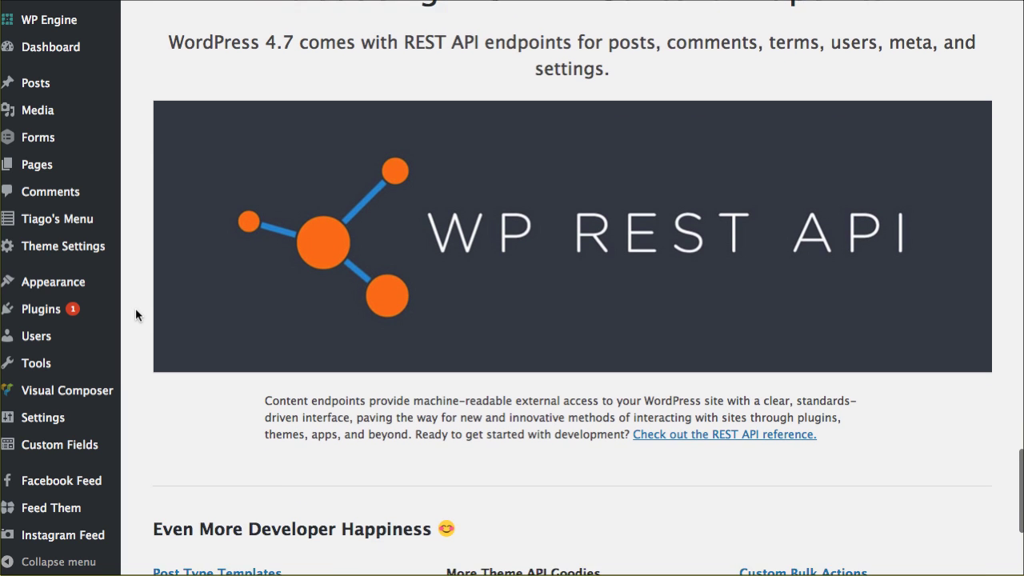
scroll(135, 310, down, 1)
scroll(135, 309, down, 2)
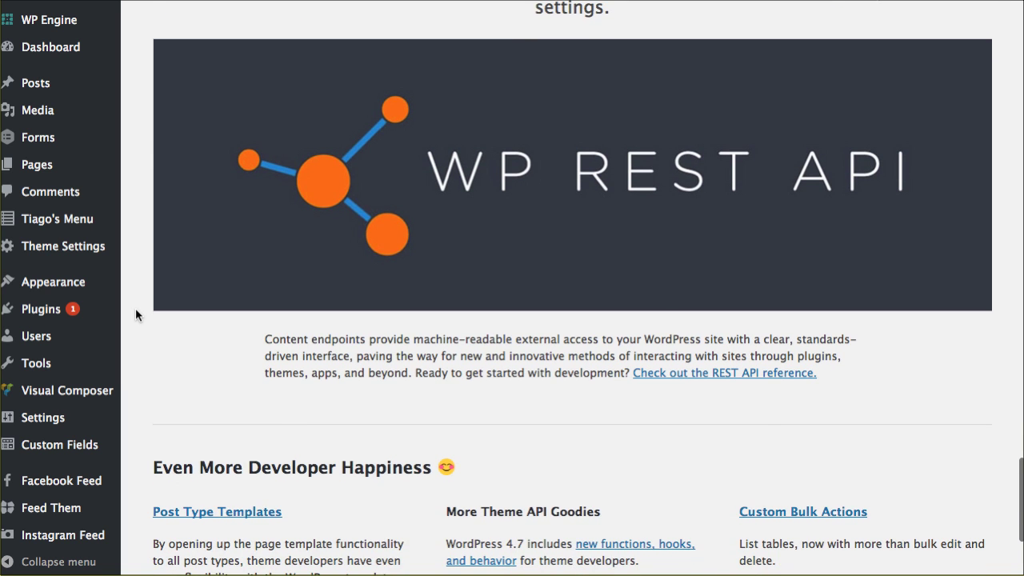
scroll(135, 310, down, 2)
scroll(136, 310, down, 2)
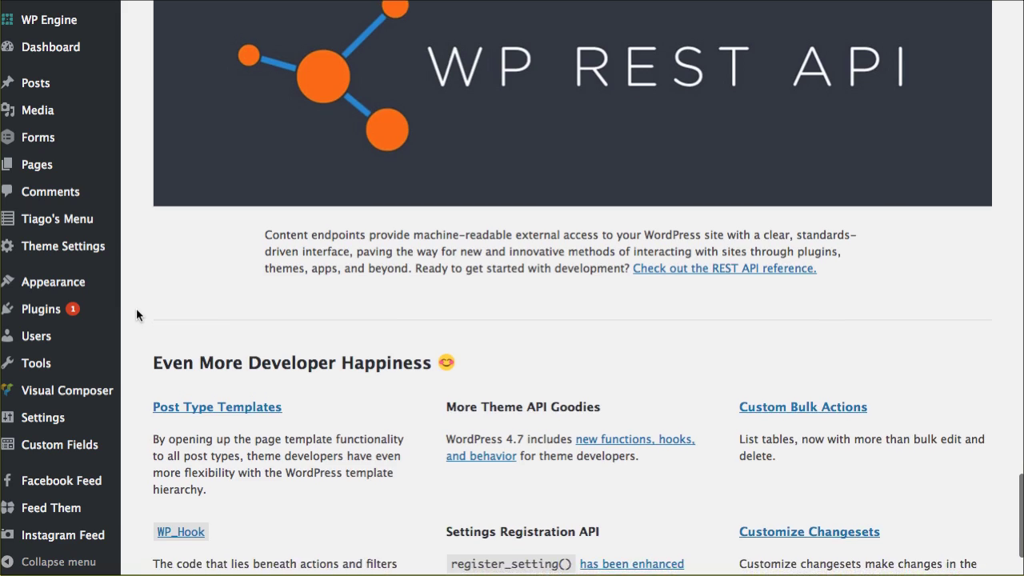
scroll(138, 310, down, 8)
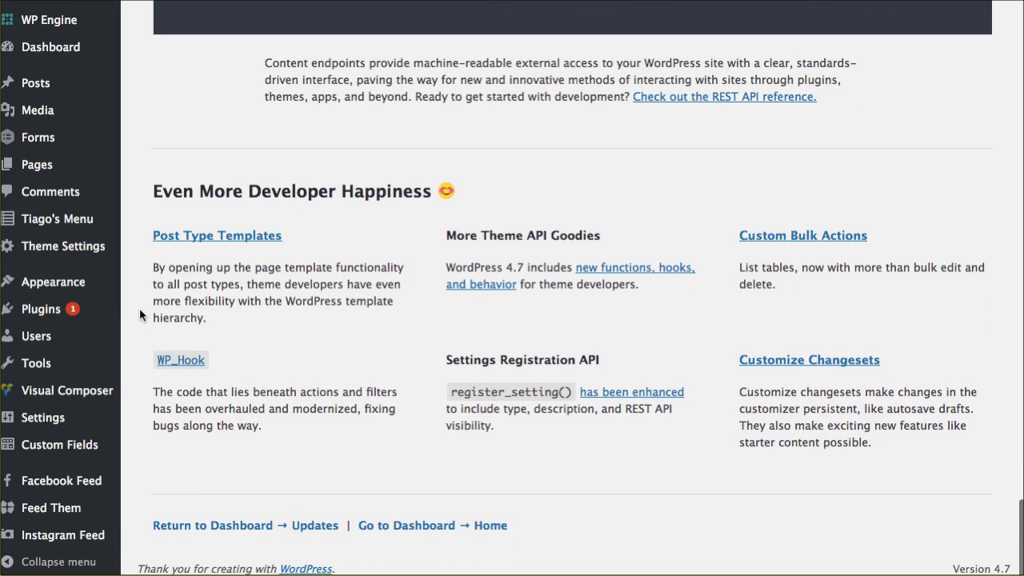
scroll(141, 307, up, 20)
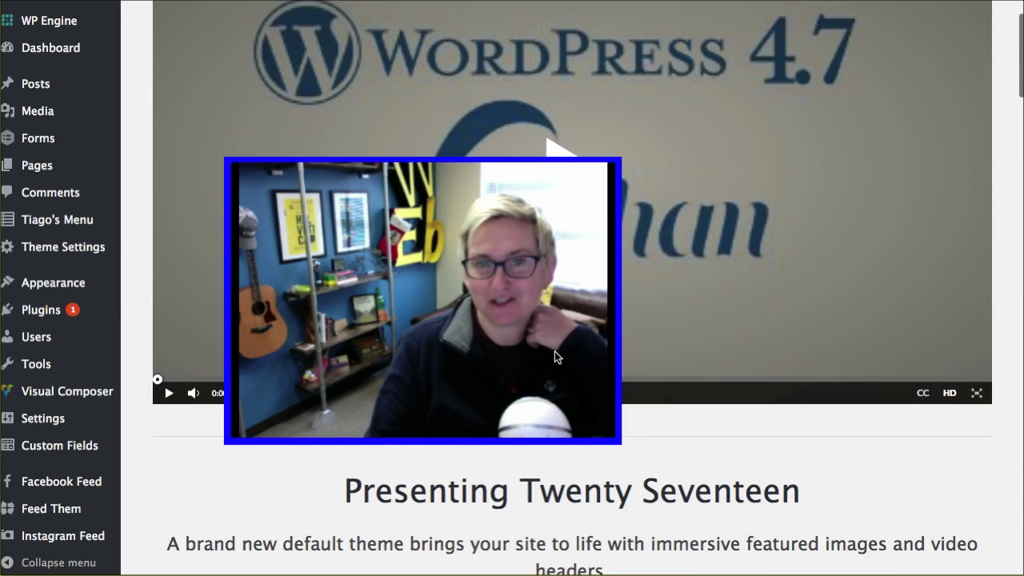